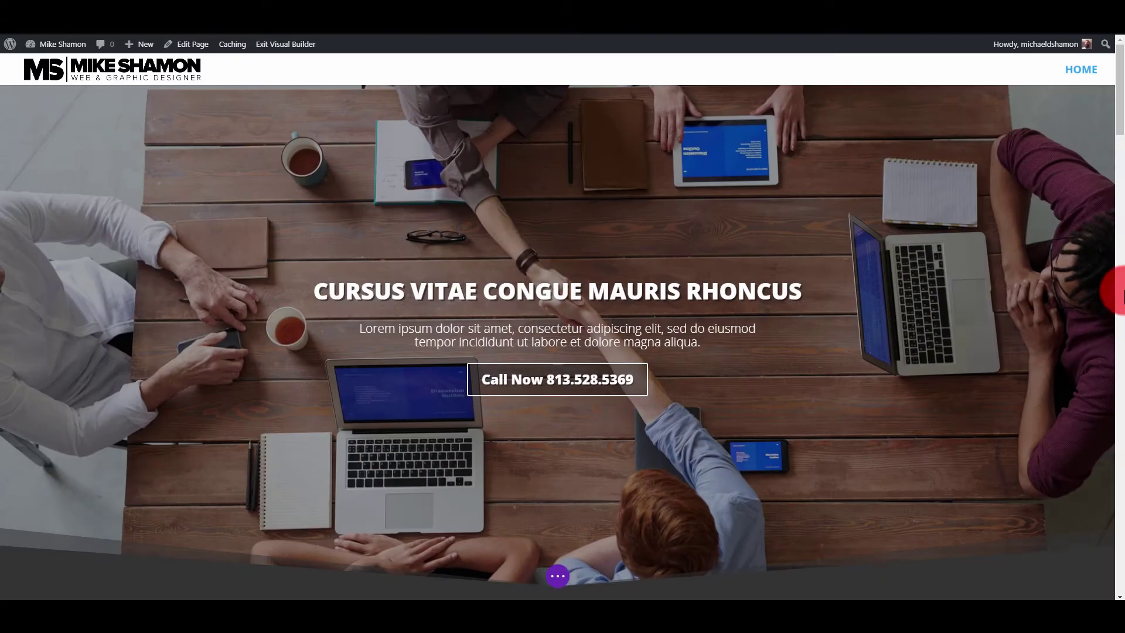
# - Scroll through the one-page layout in the Visual Builder to review its sections
pyautogui.scroll(-2, 1107, 88)
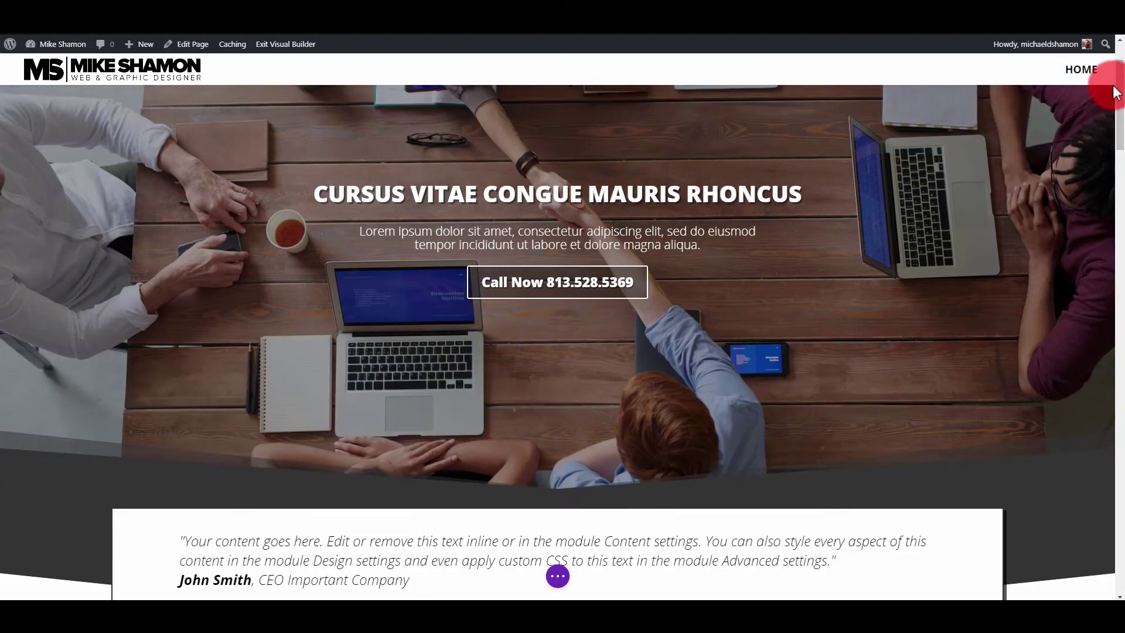
pyautogui.moveTo(1115, 92); pyautogui.dragTo(1098, 69)
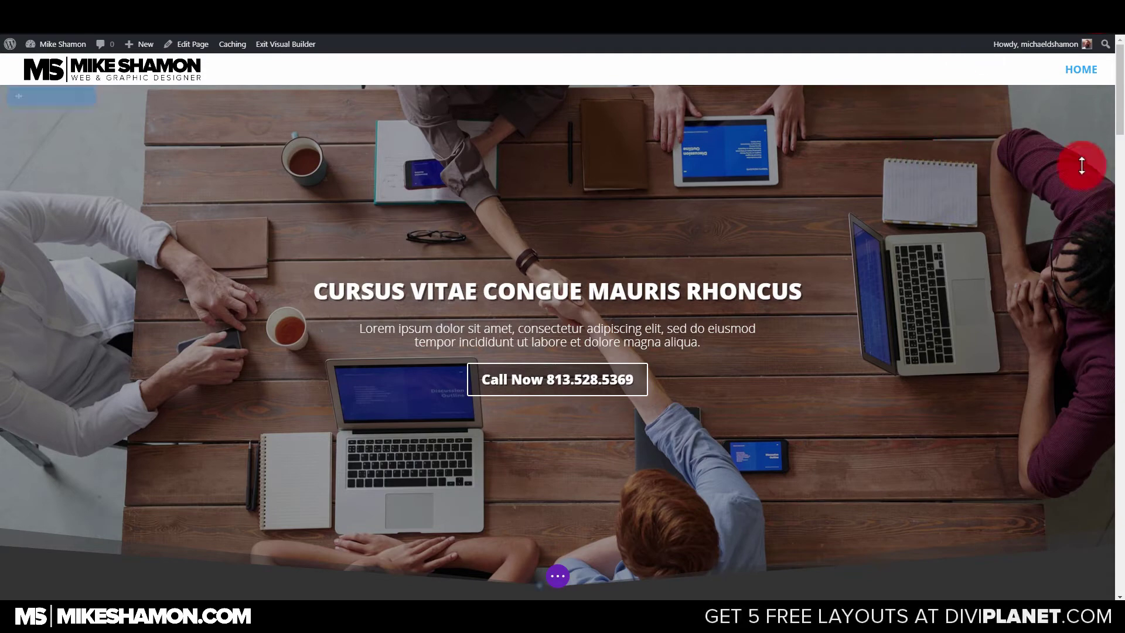
pyautogui.moveTo(1116, 76); pyautogui.dragTo(1116, 35)
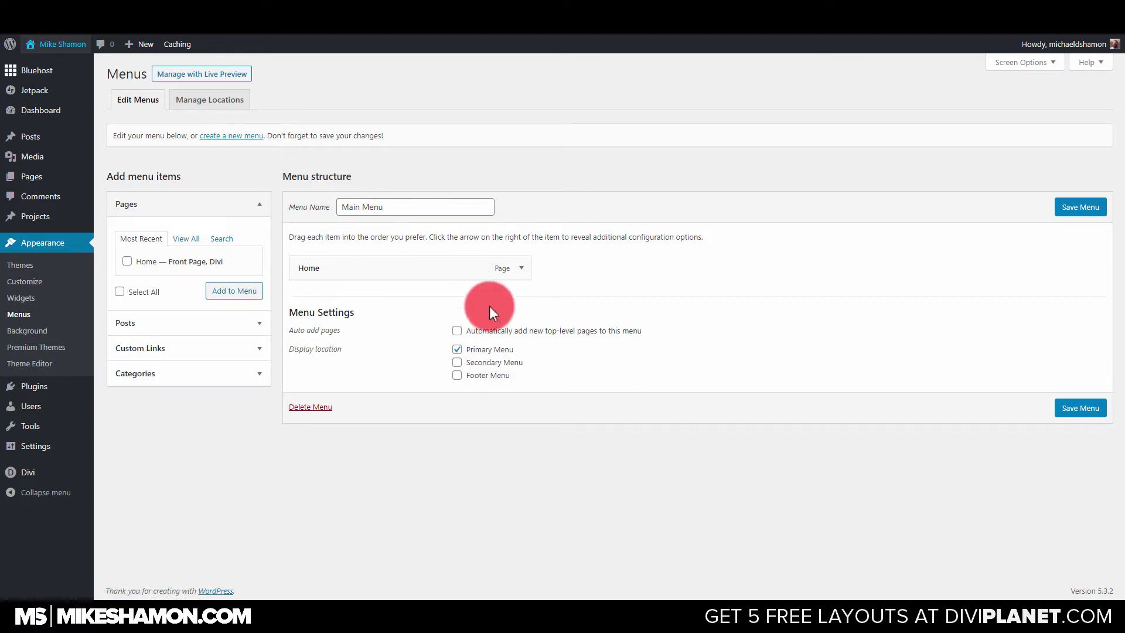
# - Expand the Custom Links box and make sure it is enabled in Screen Options
pyautogui.click(258, 350)
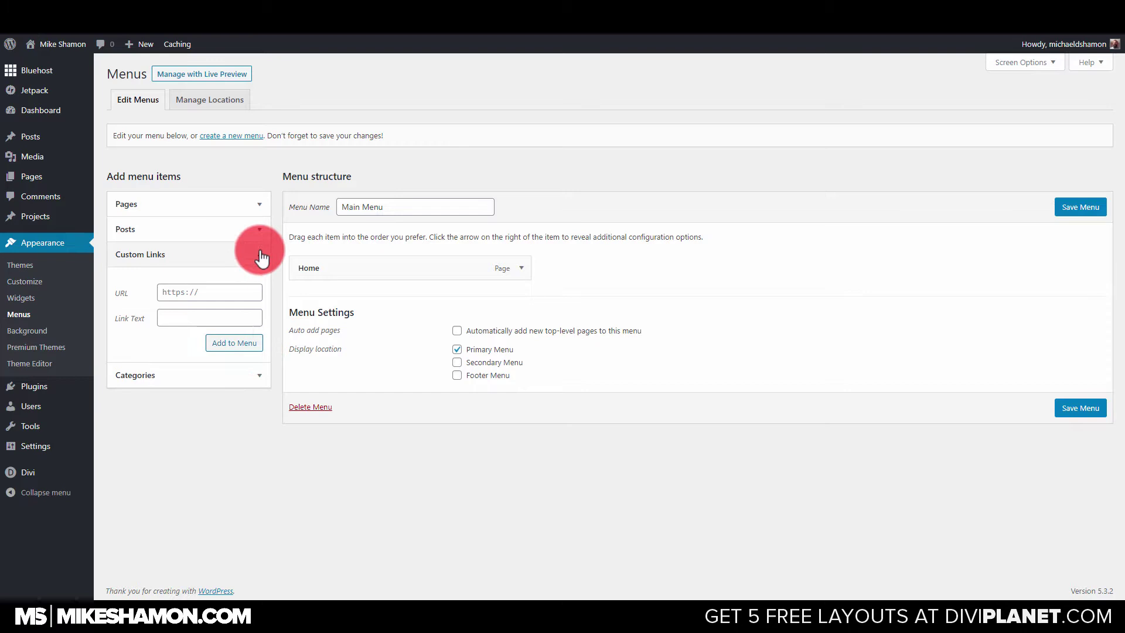
pyautogui.click(1034, 64)
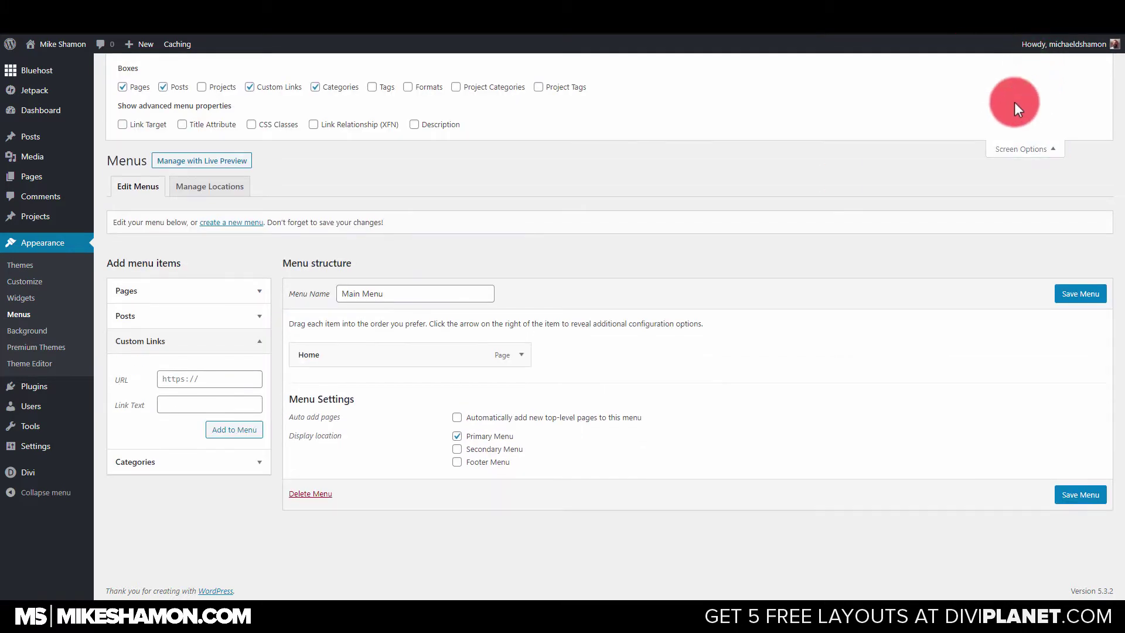
pyautogui.click(251, 87)
pyautogui.click(251, 88)
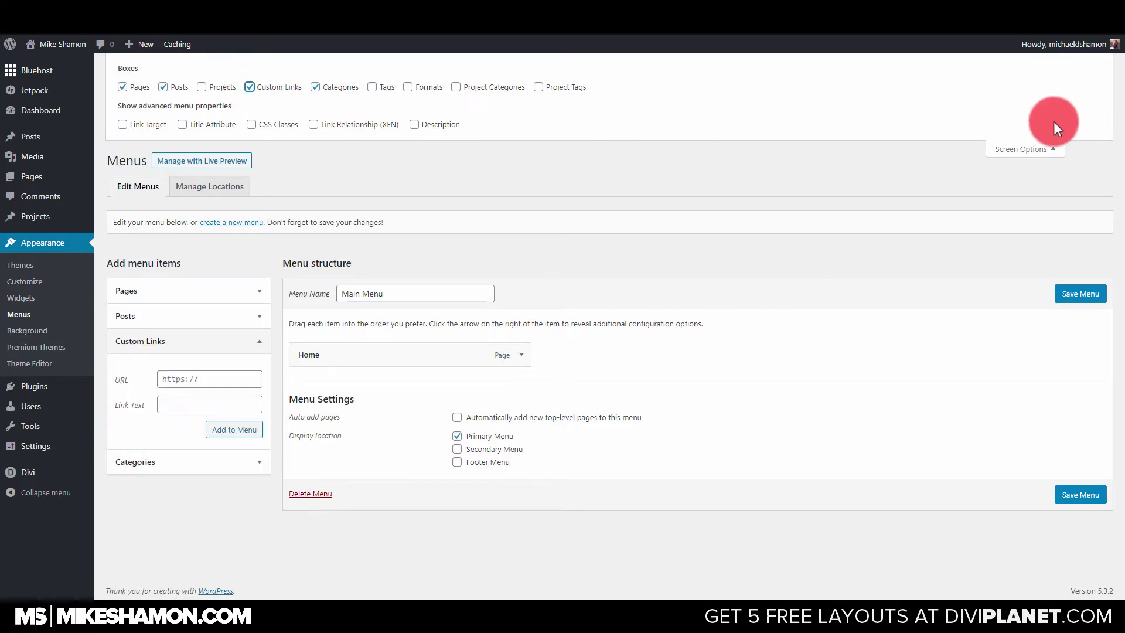
pyautogui.click(1034, 151)
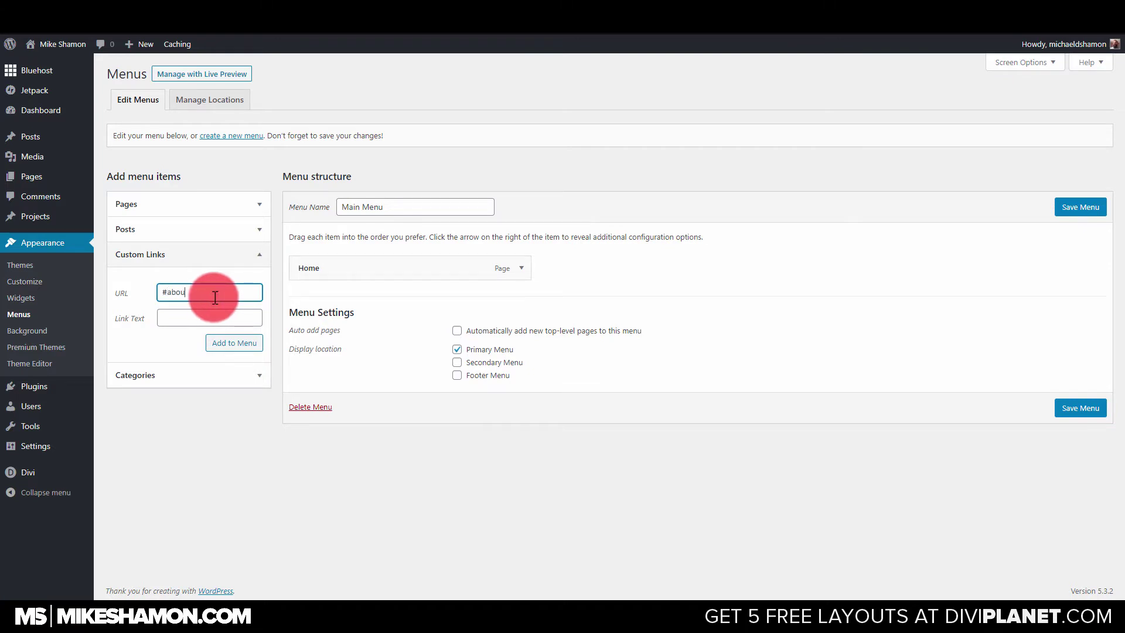
# - Add custom links #about labelled 'About' and #services labelled 'Services' to Main Menu
pyautogui.click(202, 316)
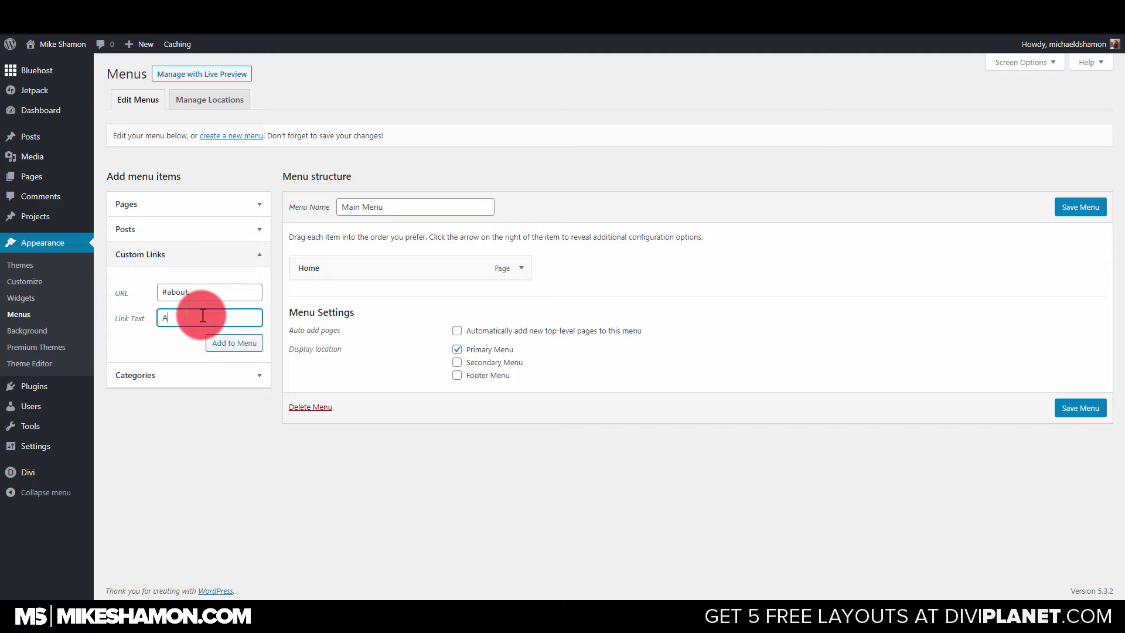
pyautogui.write('About')
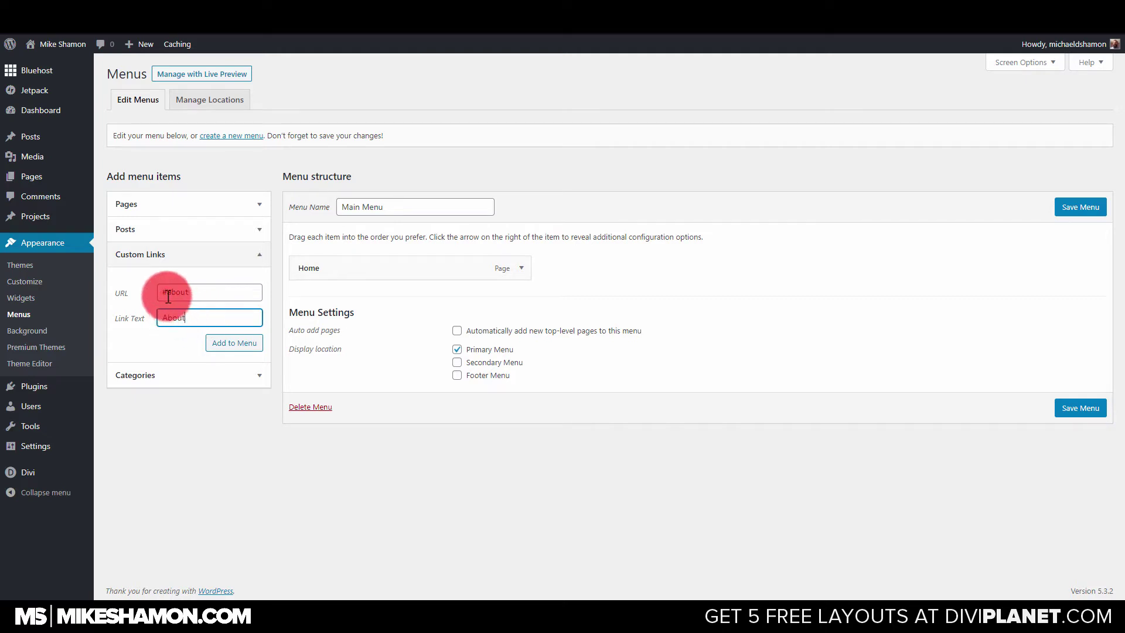
pyautogui.click(250, 296)
pyautogui.click(239, 345)
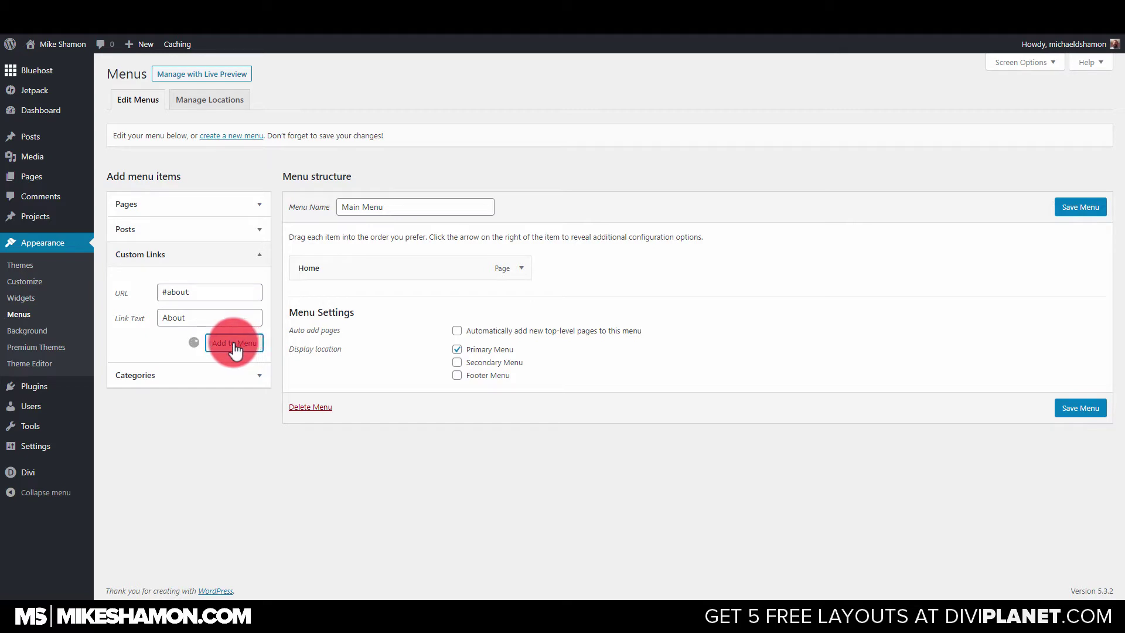
pyautogui.click(200, 293)
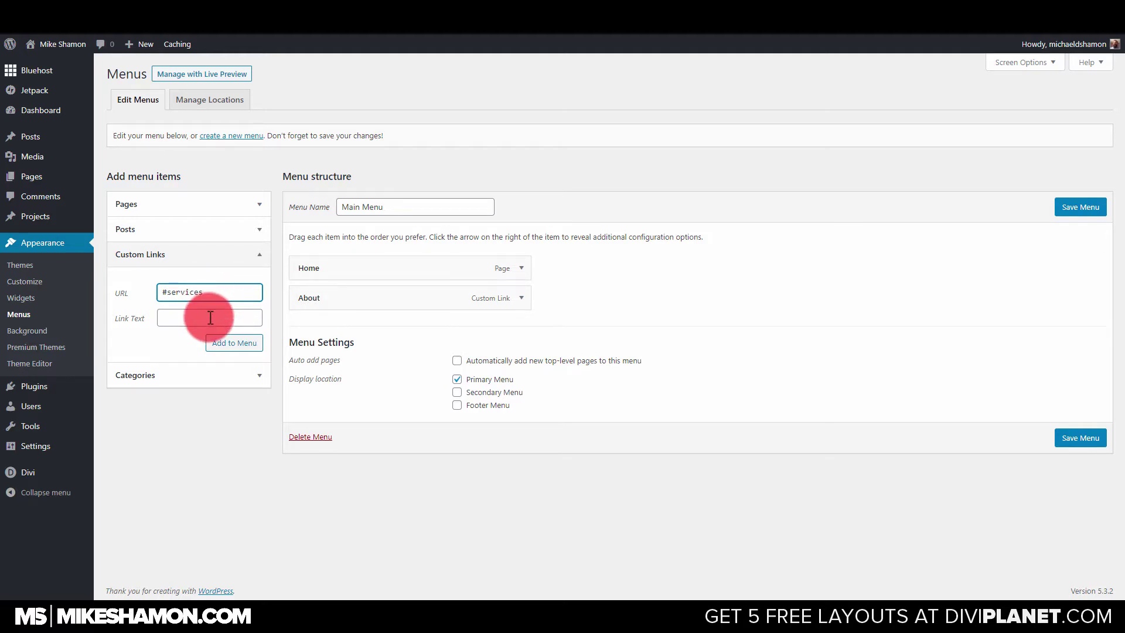
pyautogui.click(211, 317)
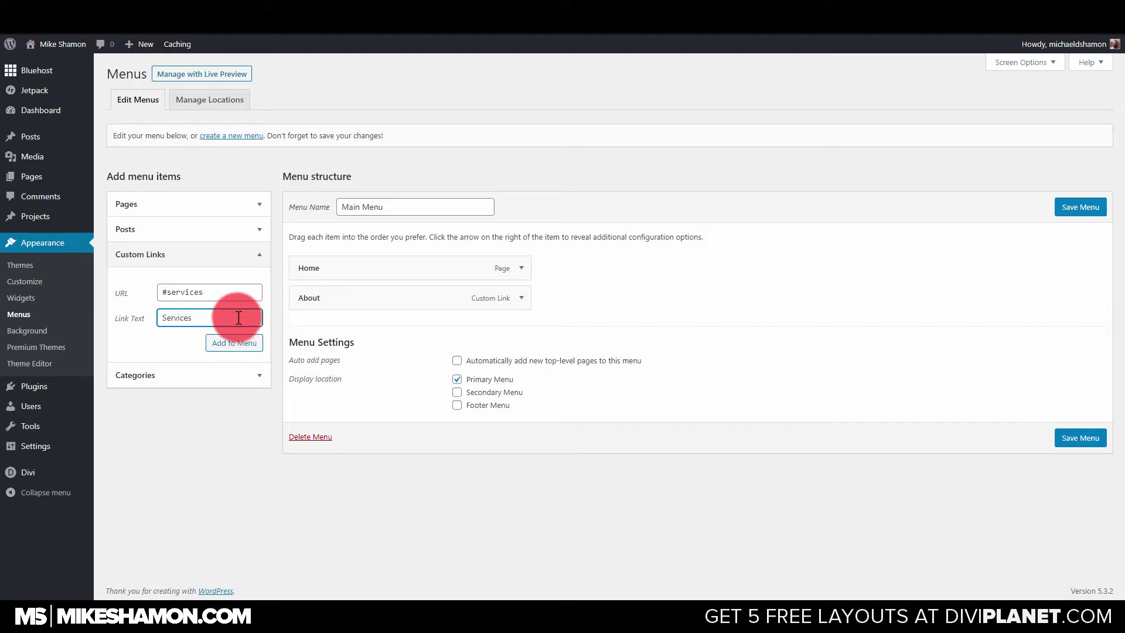
pyautogui.click(243, 345)
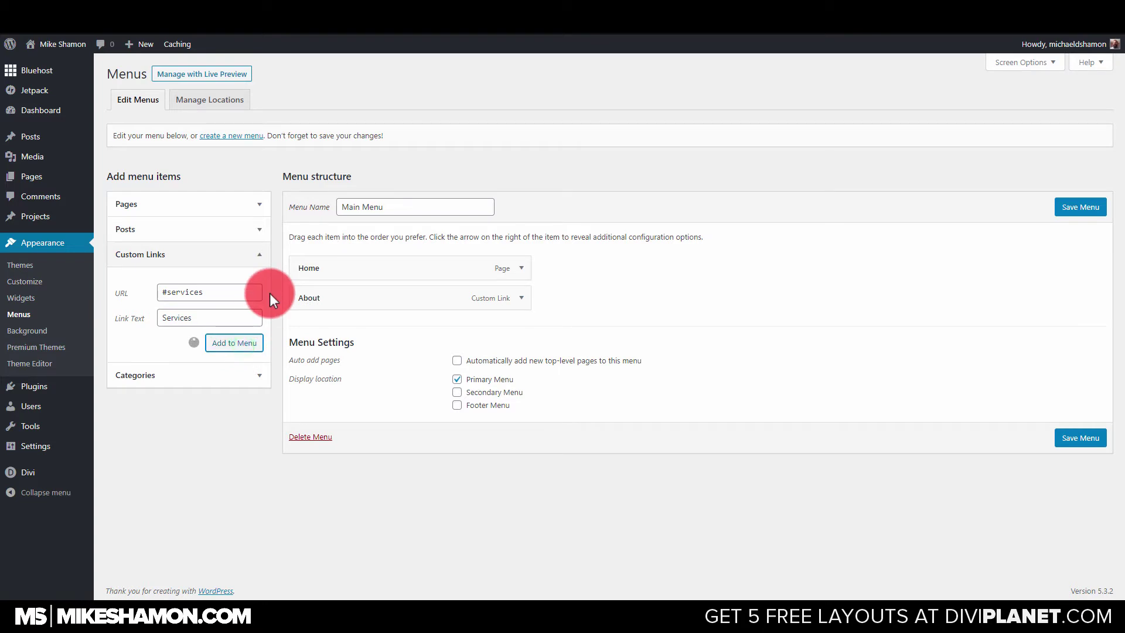
# - Add the Contact custom link to Main Menu and save the menu
pyautogui.click(205, 293)
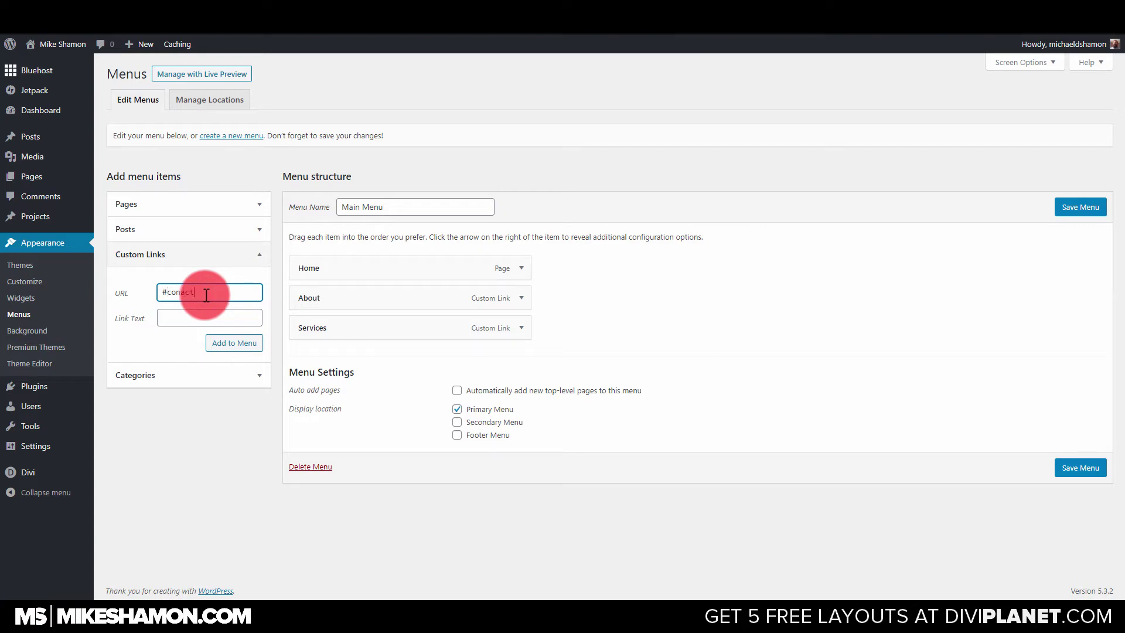
pyautogui.click(180, 314)
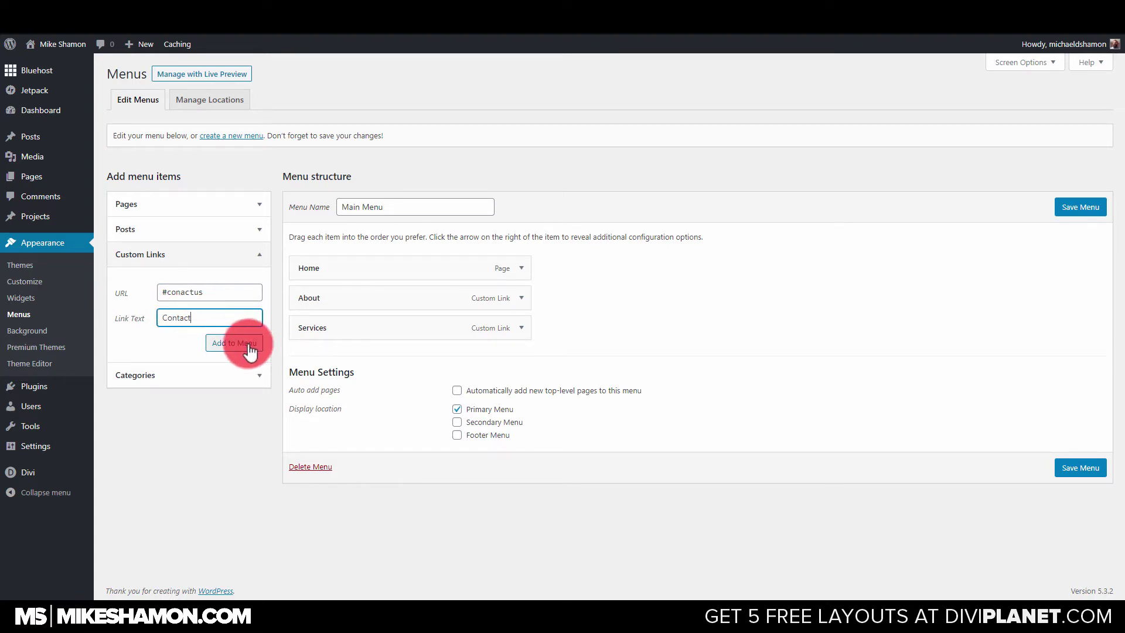
pyautogui.click(224, 334)
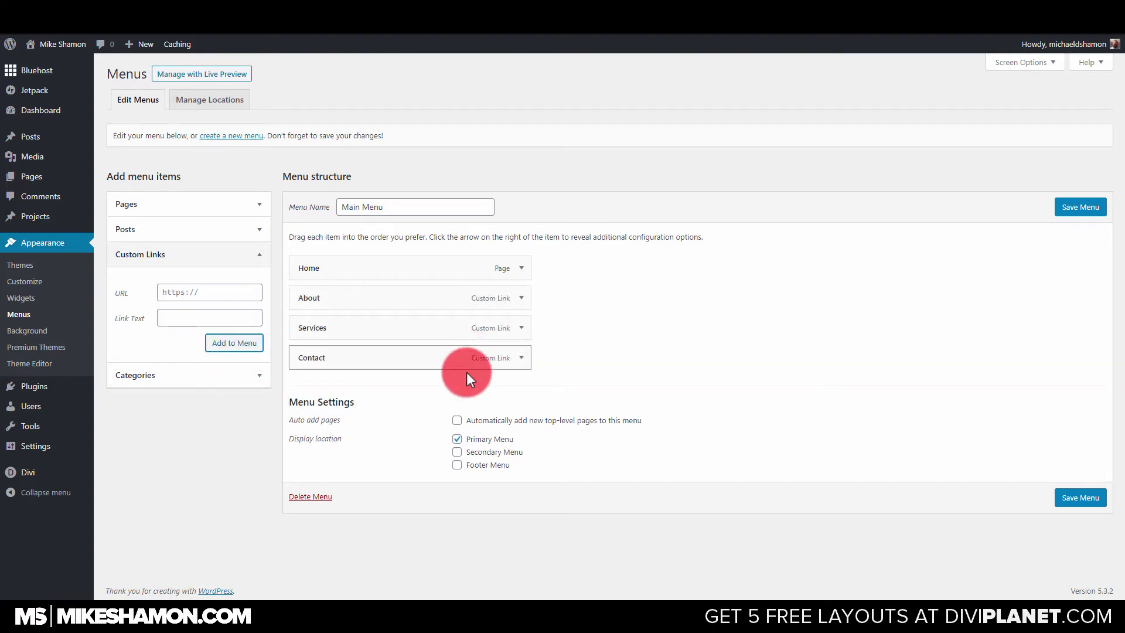
pyautogui.click(1074, 210)
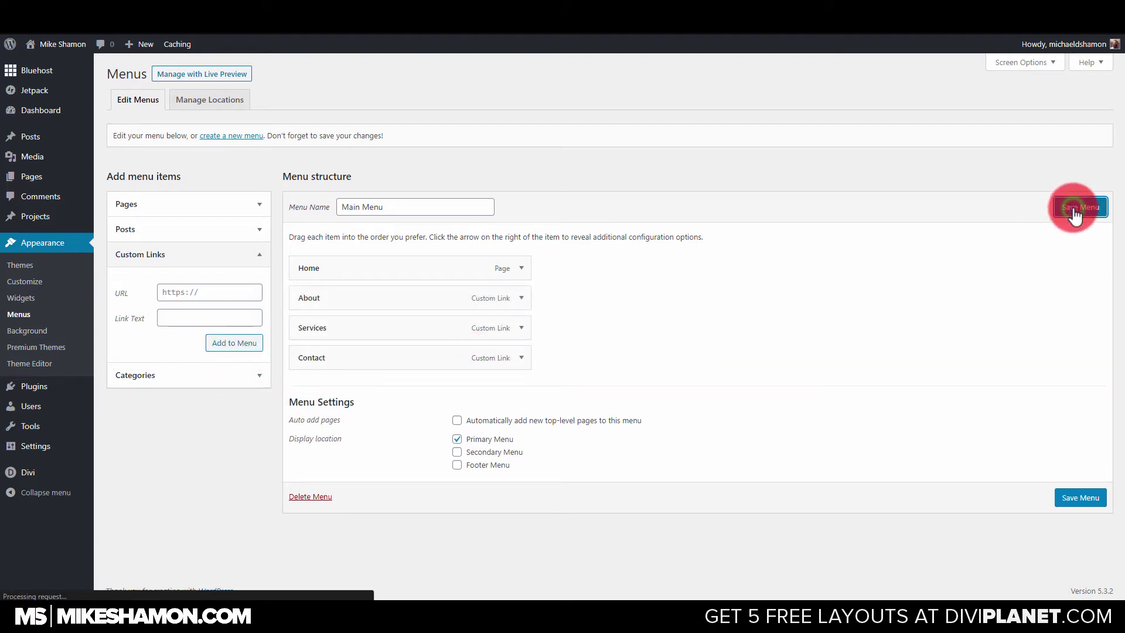
# - Correct the Contact item's URL to #contactus and save the menu again
pyautogui.click(521, 392)
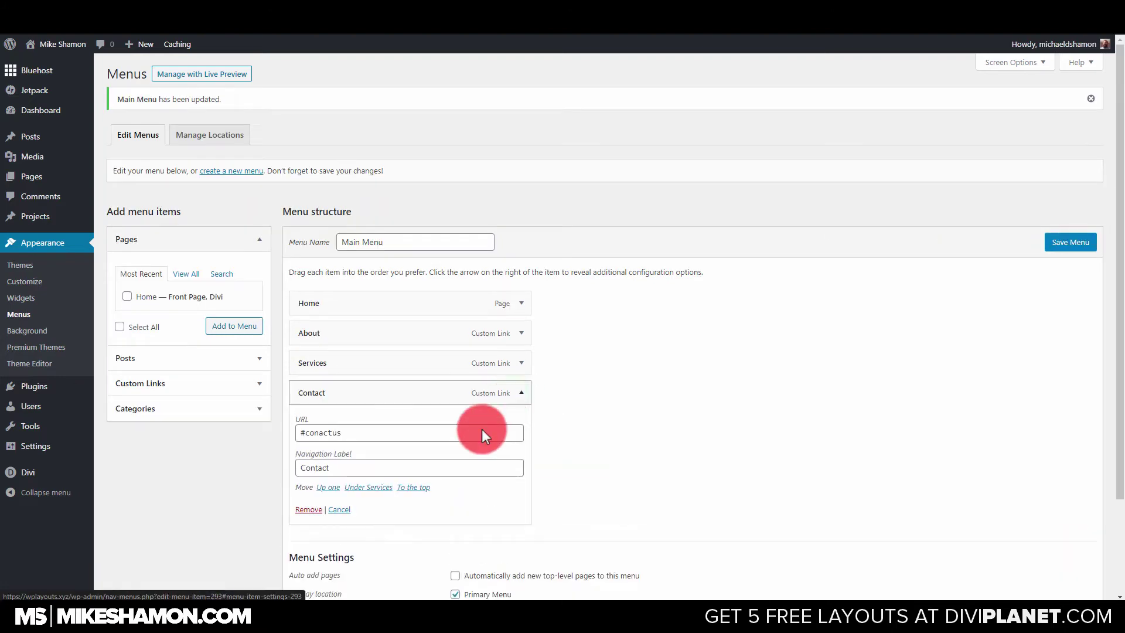
pyautogui.click(330, 434)
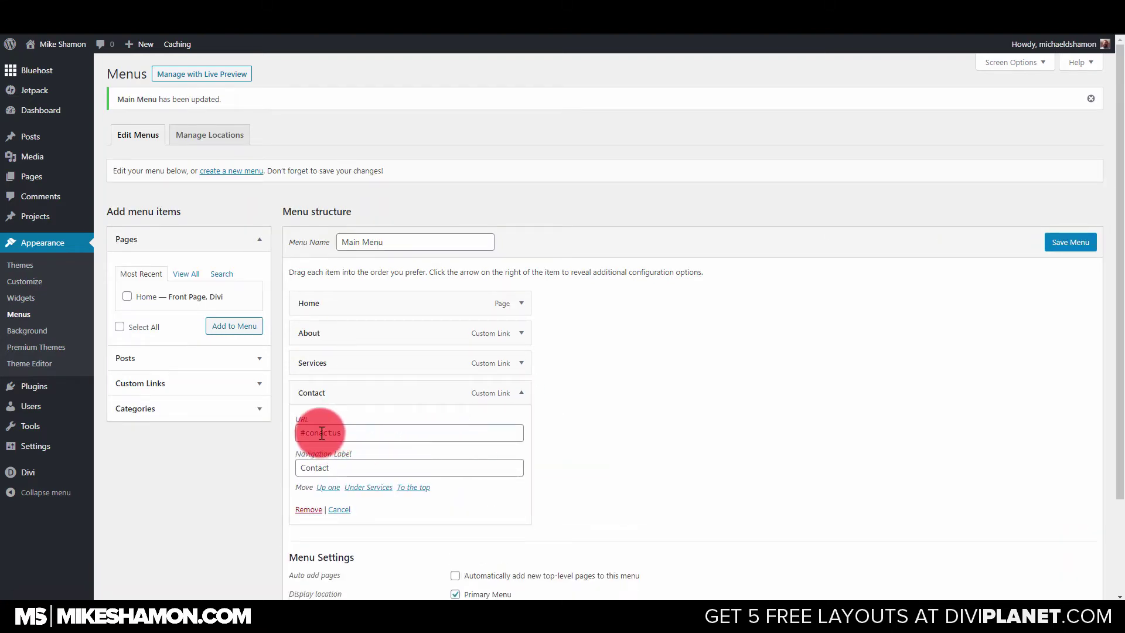
pyautogui.click(321, 433)
pyautogui.write('t')
pyautogui.click(1077, 243)
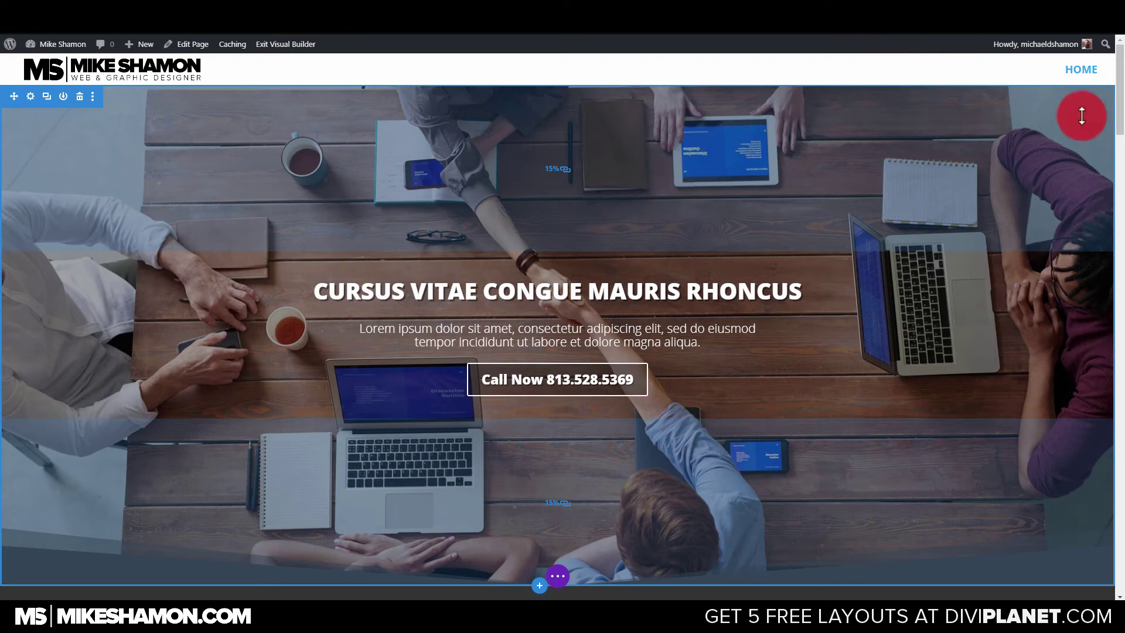
# - Set the Founder section's CSS ID to 'about' under Advanced > CSS ID & Classes
pyautogui.scroll(-2, 448, 231)
pyautogui.scroll(-4, 448, 232)
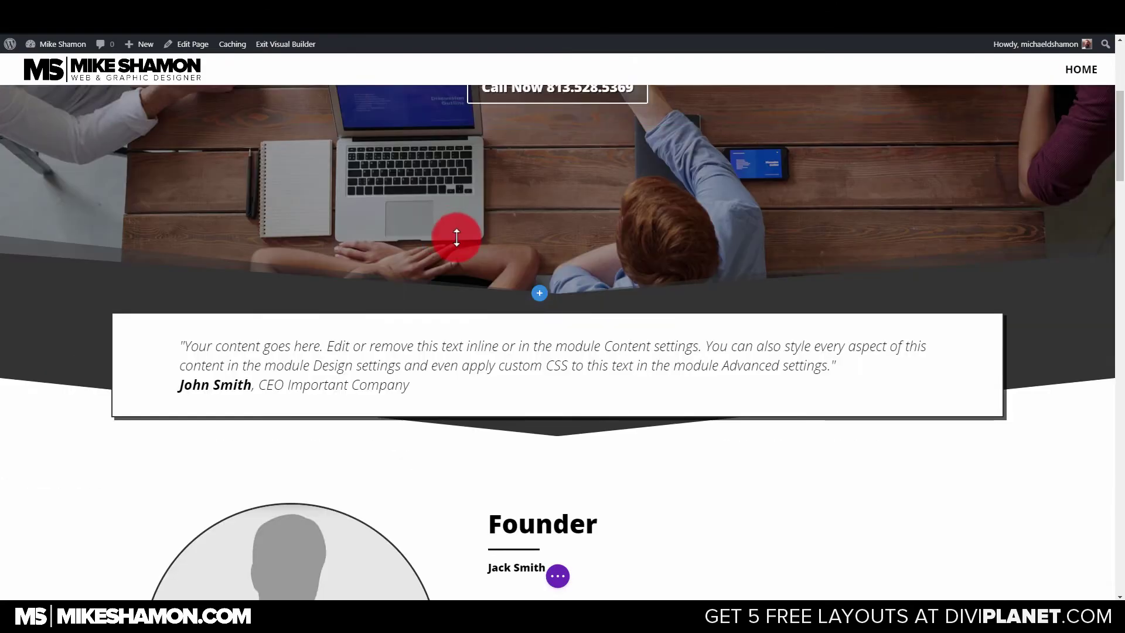
pyautogui.scroll(-4, 455, 237)
pyautogui.moveTo(254, 342)
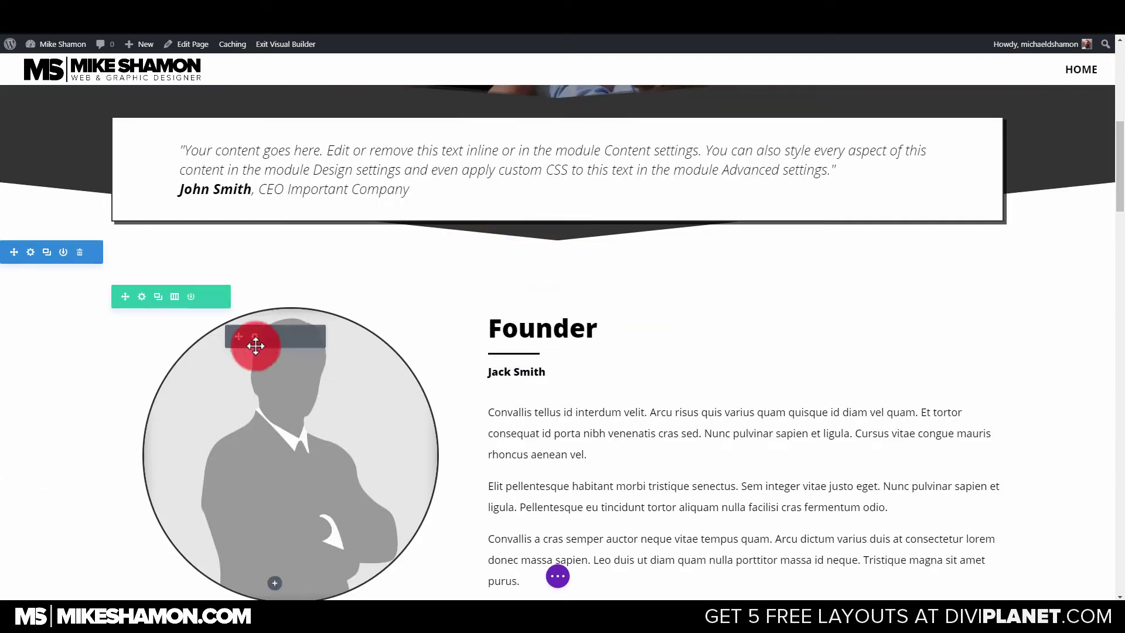
pyautogui.click(31, 252)
pyautogui.click(876, 173)
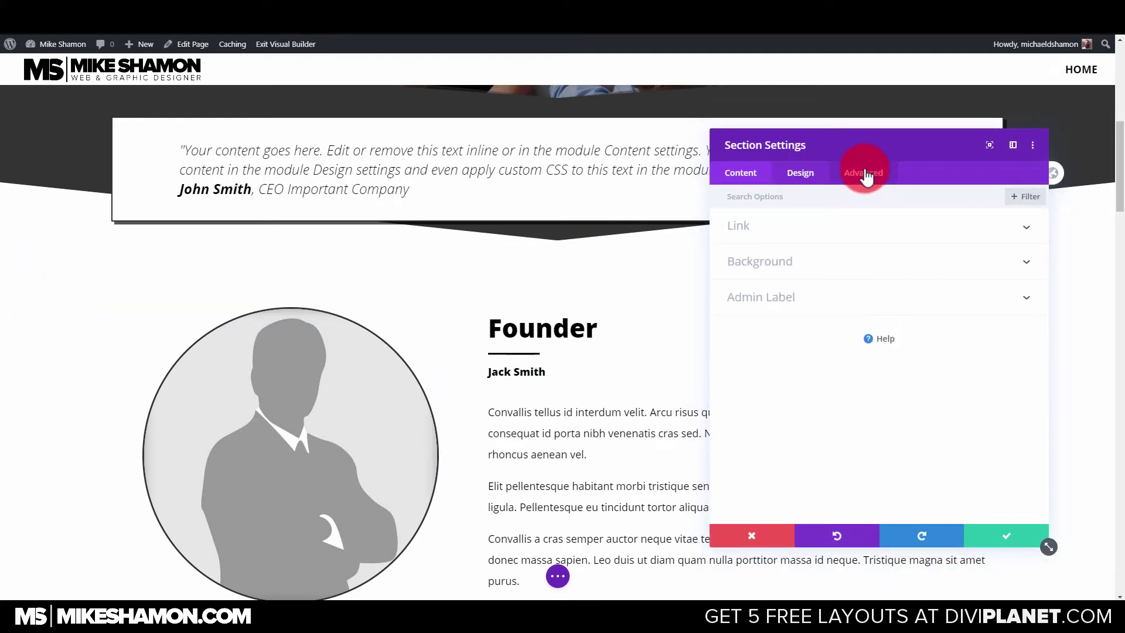
pyautogui.click(823, 224)
pyautogui.click(760, 268)
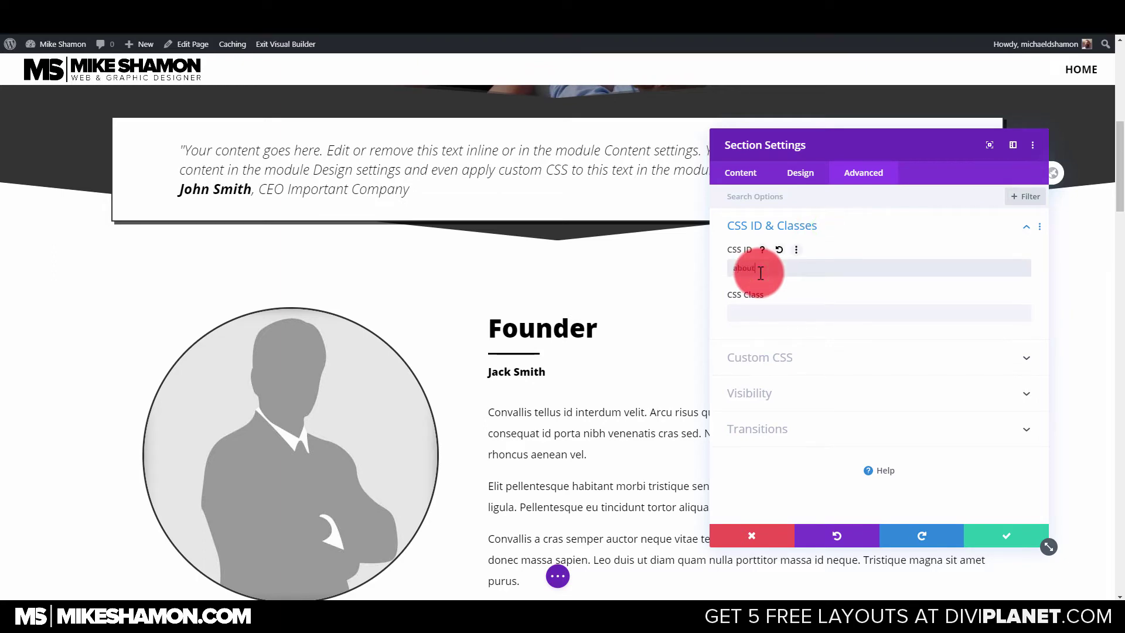
pyautogui.click(1000, 533)
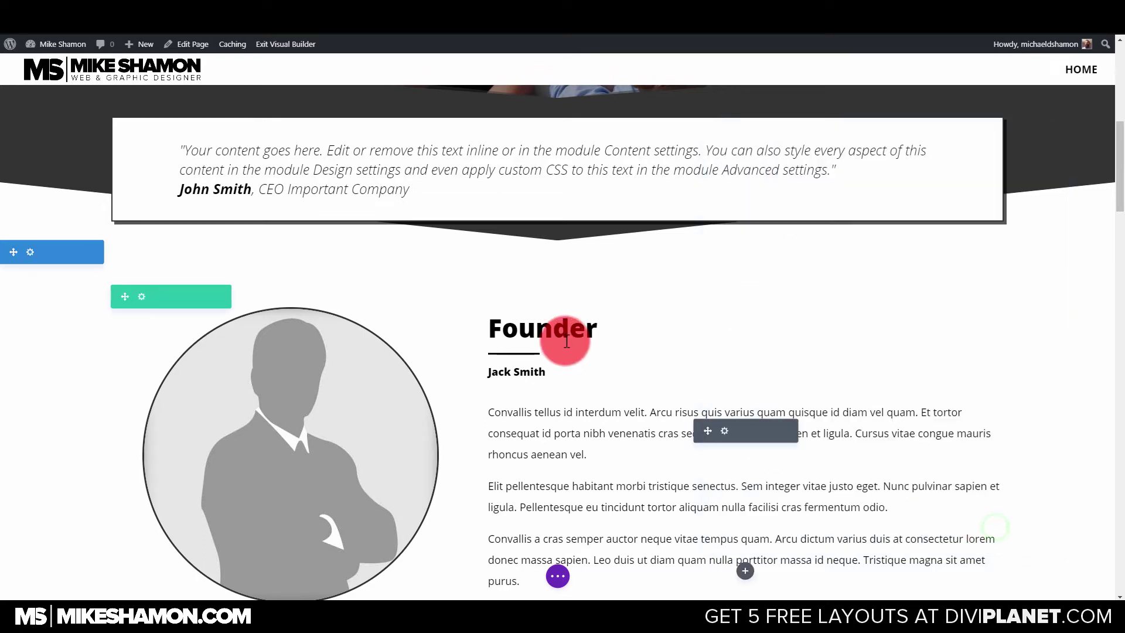
pyautogui.scroll(-10, 551, 316)
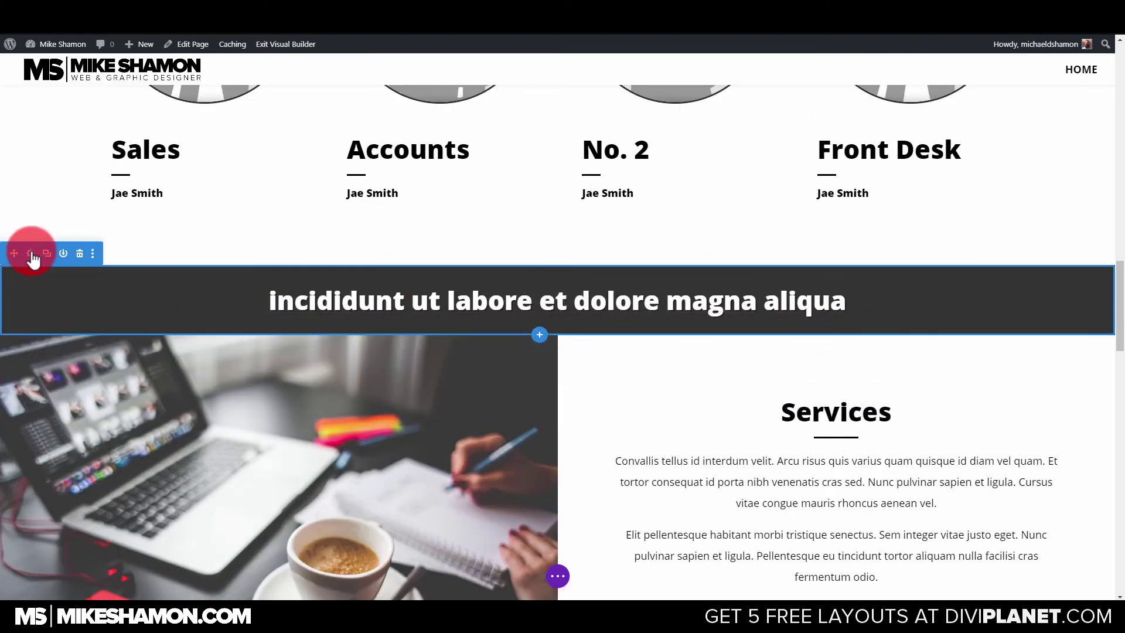
# - Give the Services section the CSS ID 'serivces'
pyautogui.click(31, 253)
pyautogui.click(864, 173)
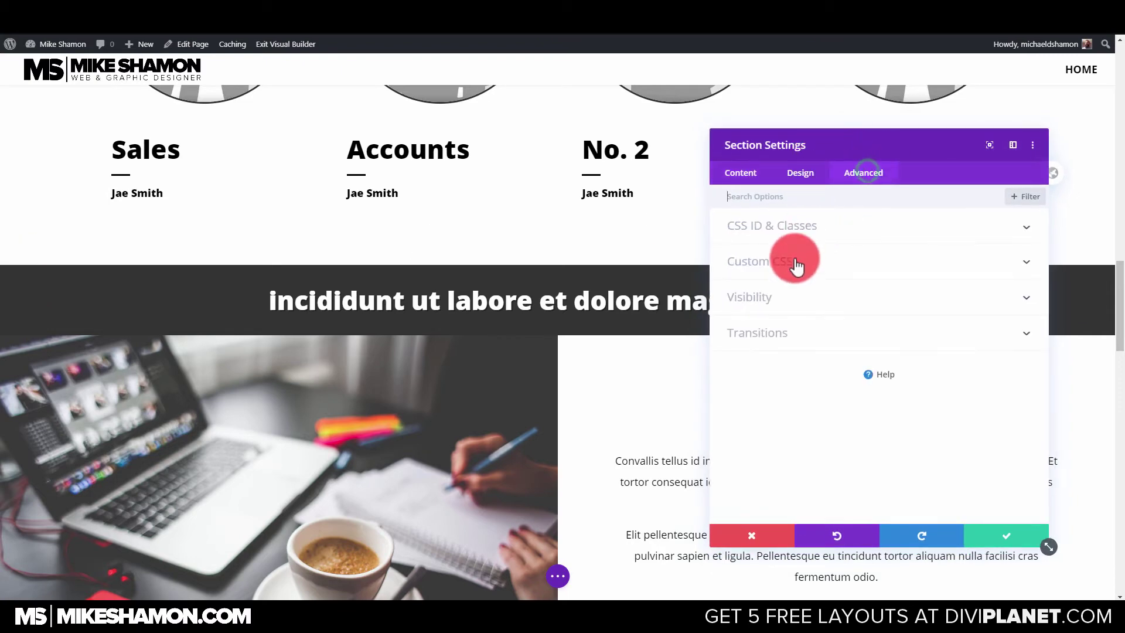
pyautogui.click(815, 225)
pyautogui.click(782, 270)
pyautogui.write('serivces')
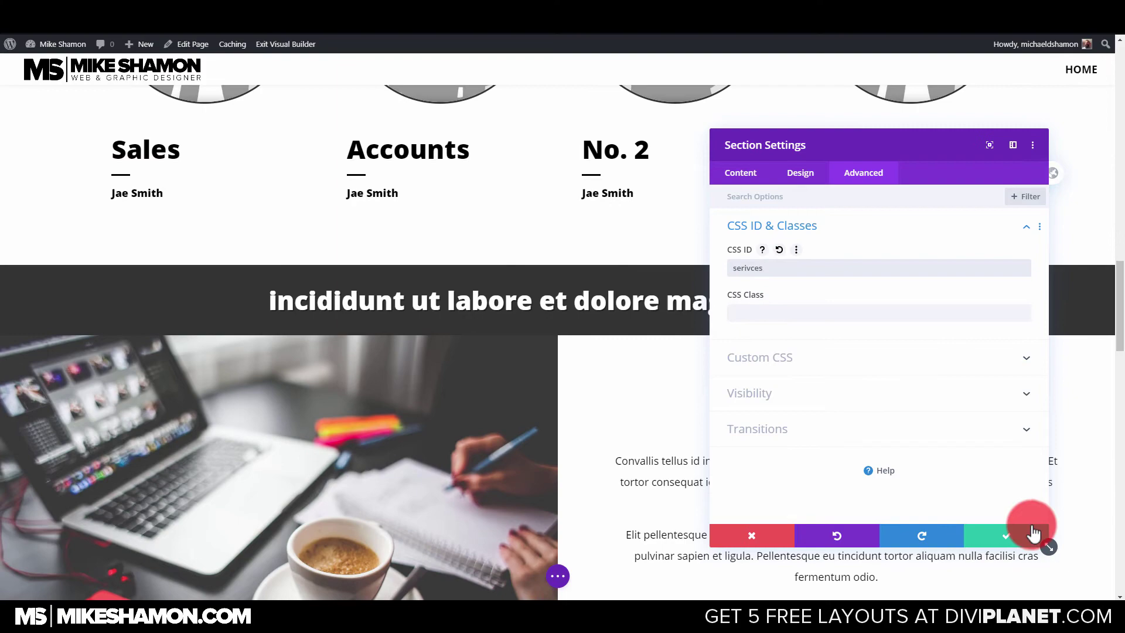
pyautogui.click(1006, 535)
# - Give the counters row above Contact the CSS ID 'contactus' and save the page
pyautogui.scroll(-1, 463, 267)
pyautogui.scroll(-12, 469, 271)
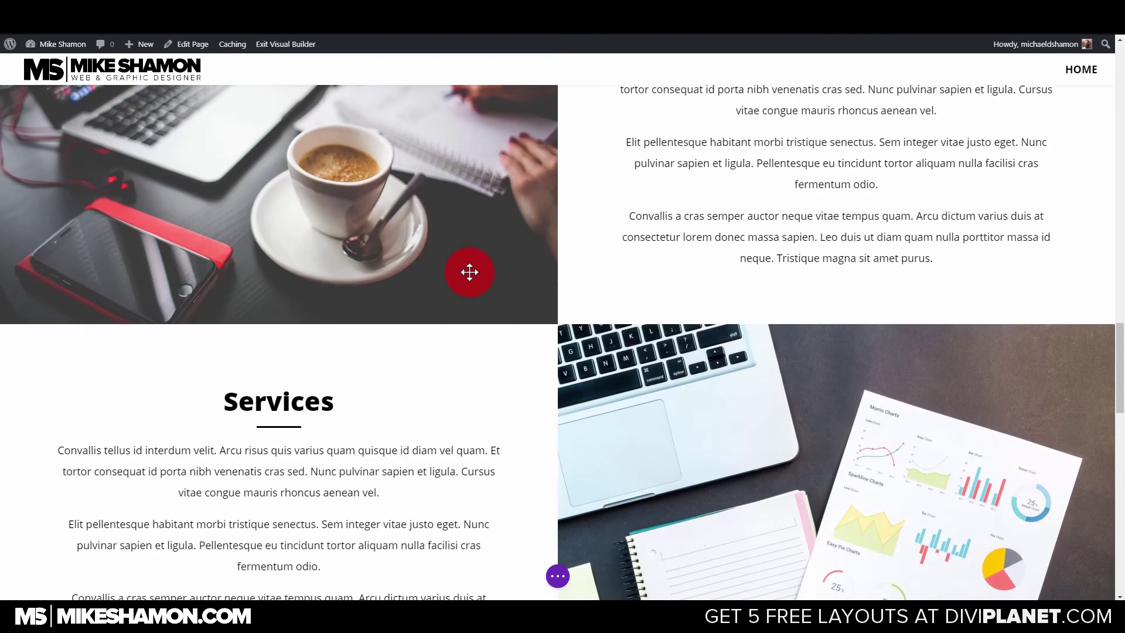
pyautogui.scroll(-5, 470, 271)
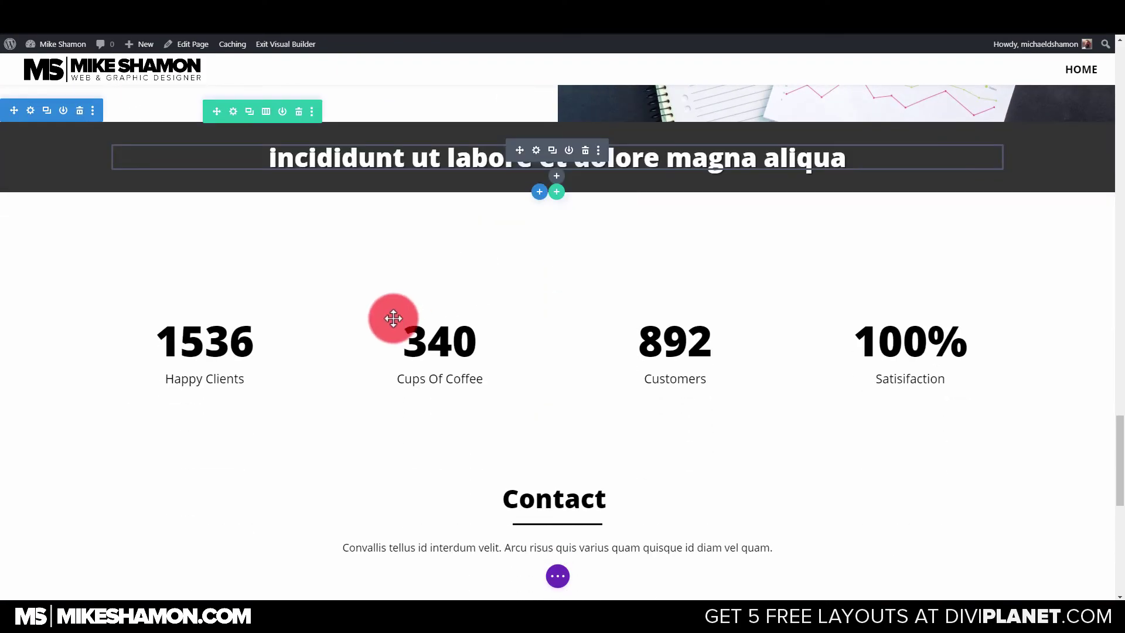
pyautogui.click(141, 98)
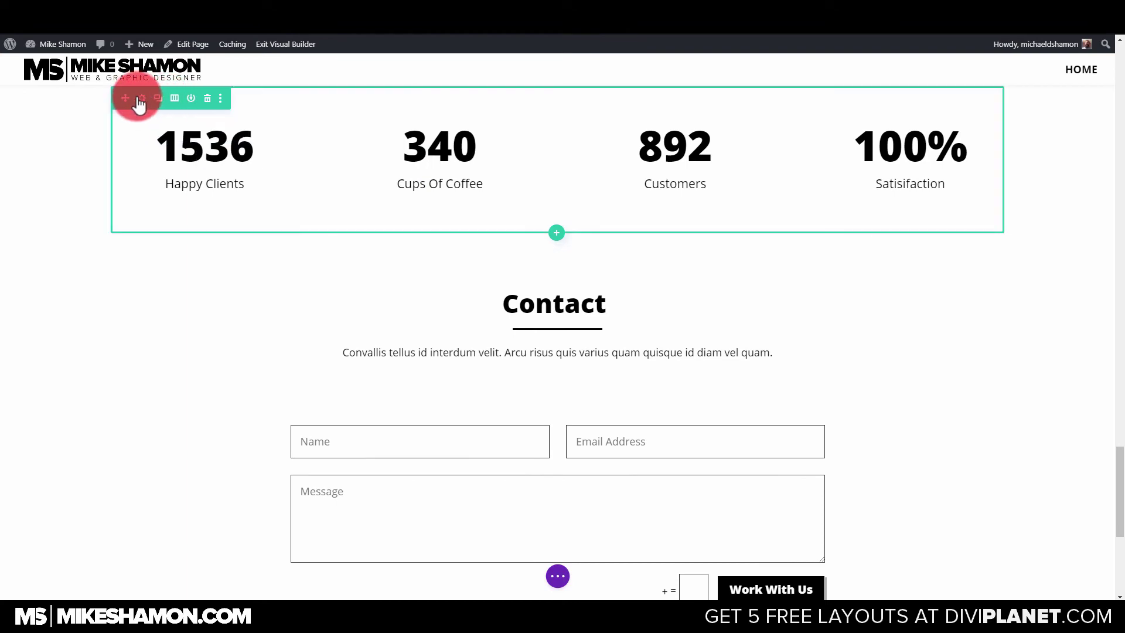
pyautogui.click(873, 176)
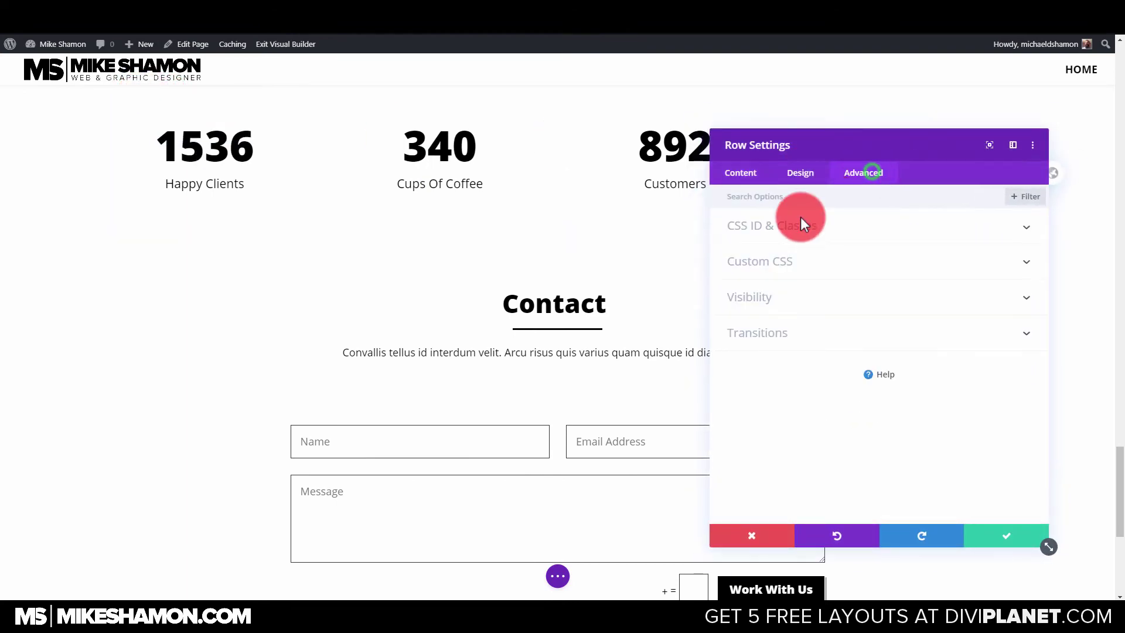
pyautogui.click(767, 228)
pyautogui.click(758, 265)
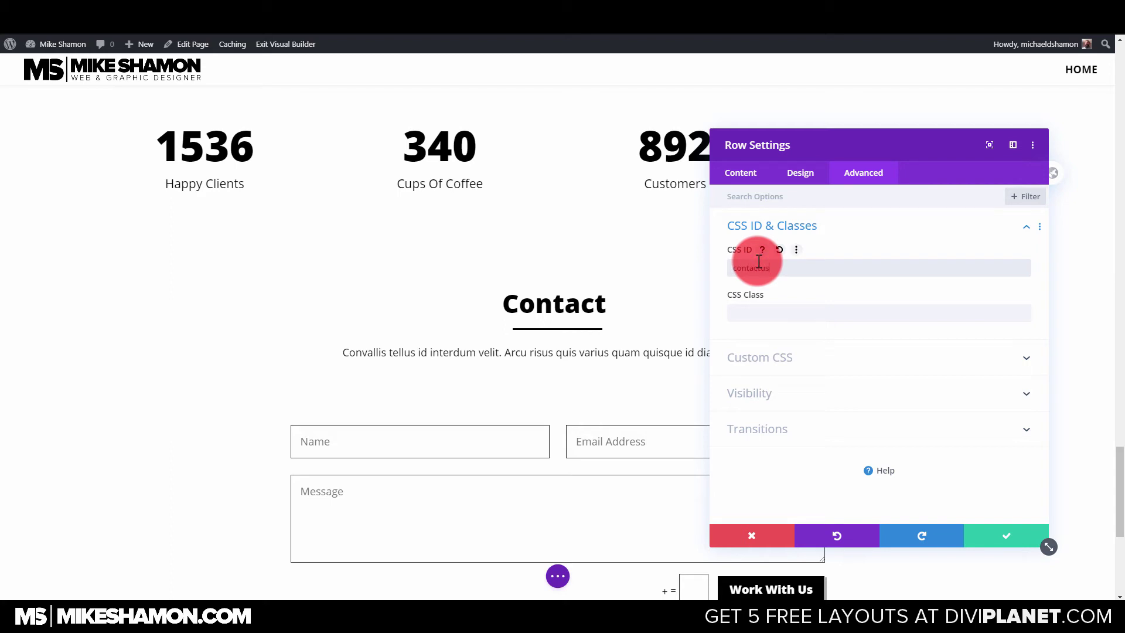
pyautogui.click(993, 542)
pyautogui.click(557, 576)
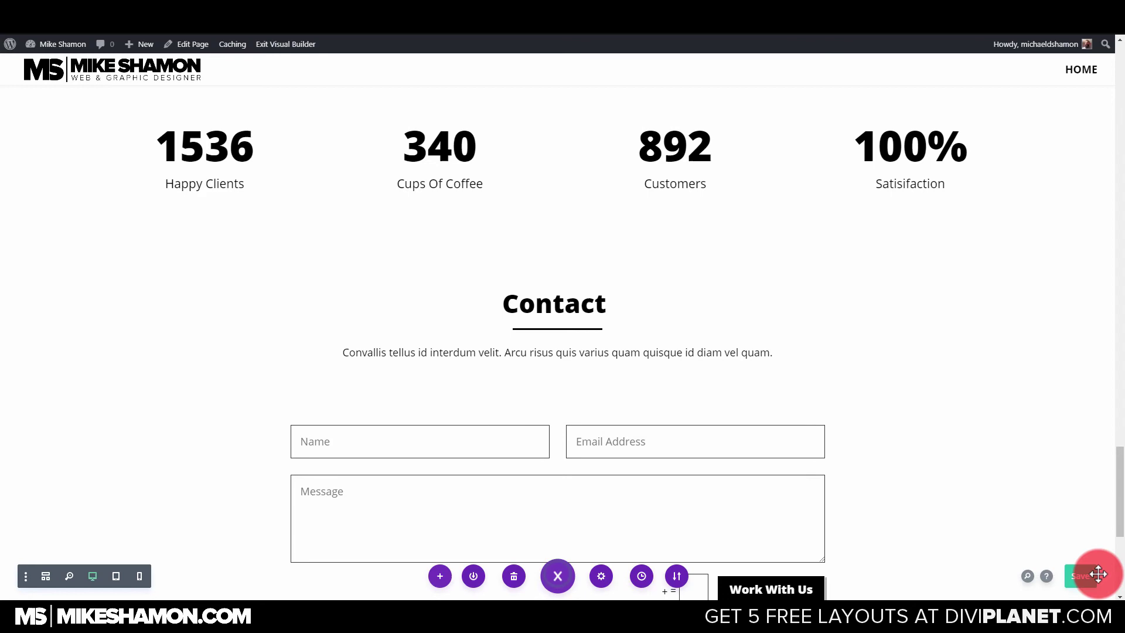
pyautogui.click(1089, 575)
# - Exit the Visual Builder and test the About, Services and Contact menu anchors on the live page
pyautogui.scroll(10, 964, 424)
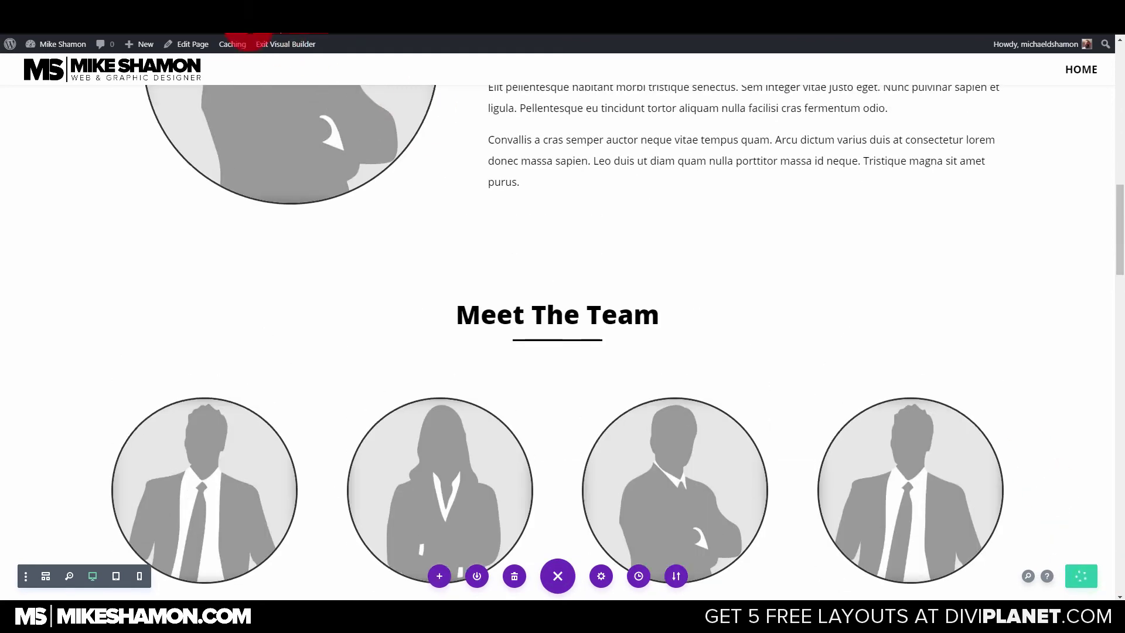
pyautogui.click(279, 45)
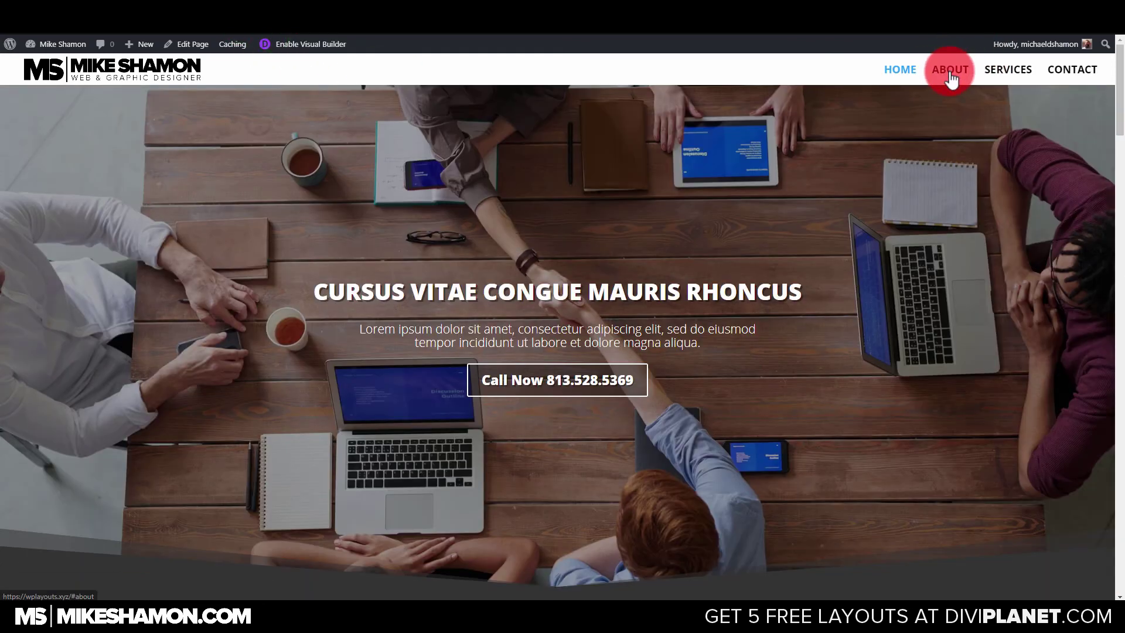
pyautogui.click(949, 70)
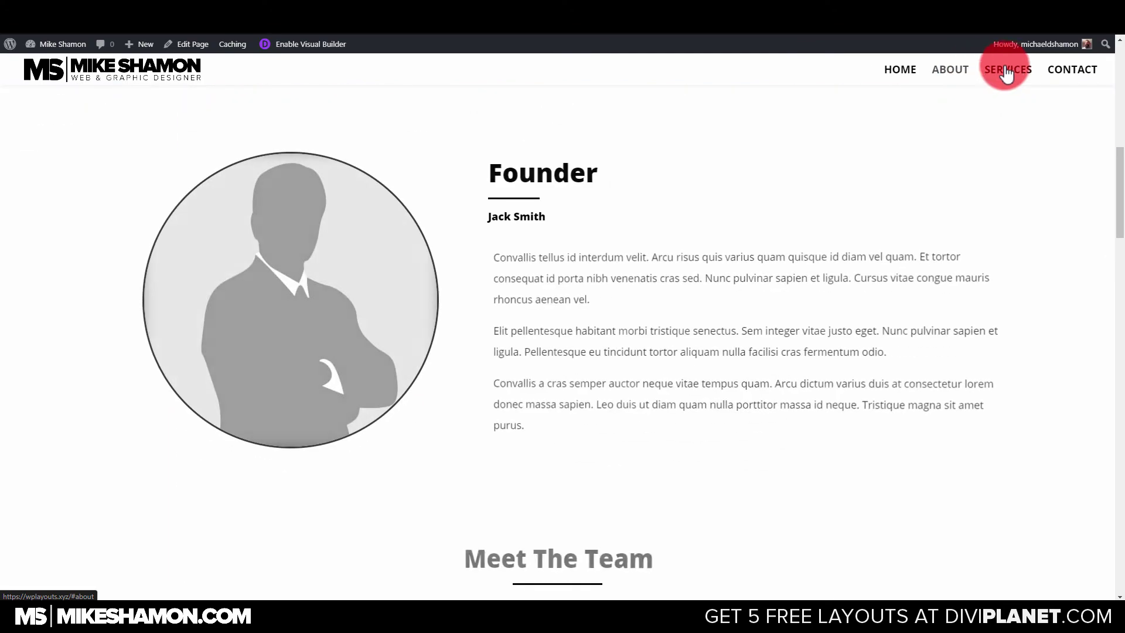
pyautogui.click(1014, 72)
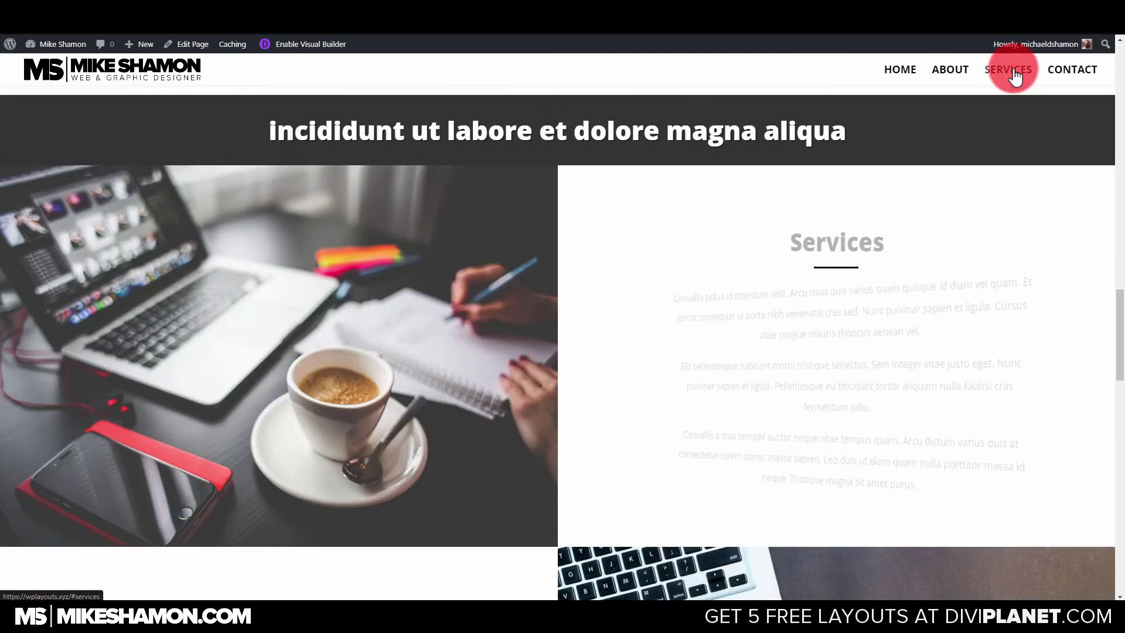
pyautogui.click(1073, 70)
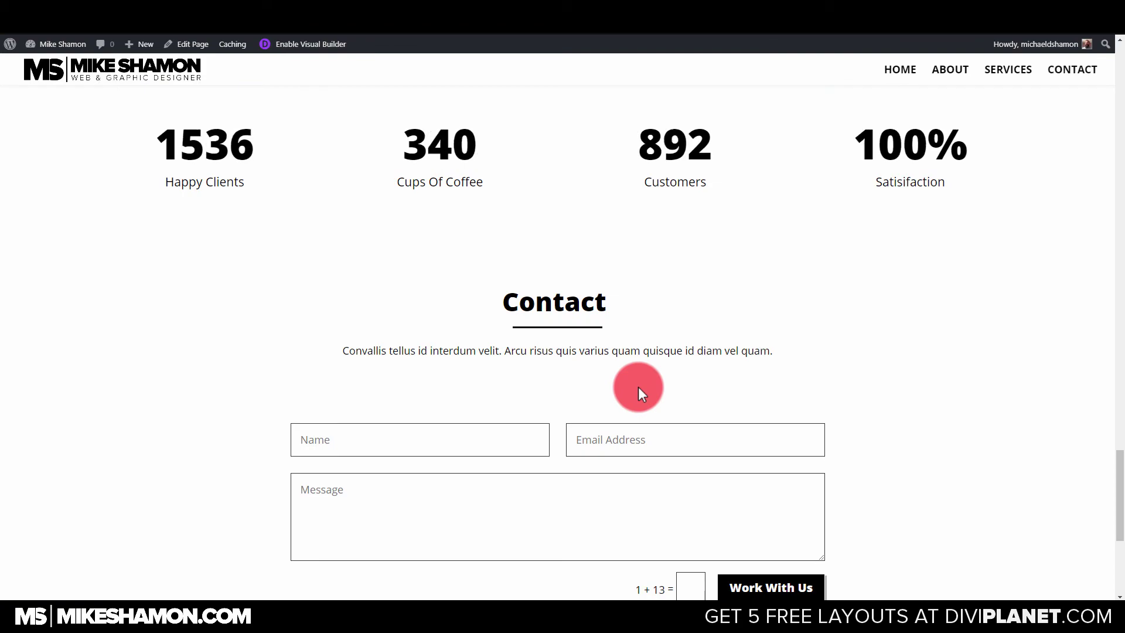
pyautogui.scroll(15, 644, 387)
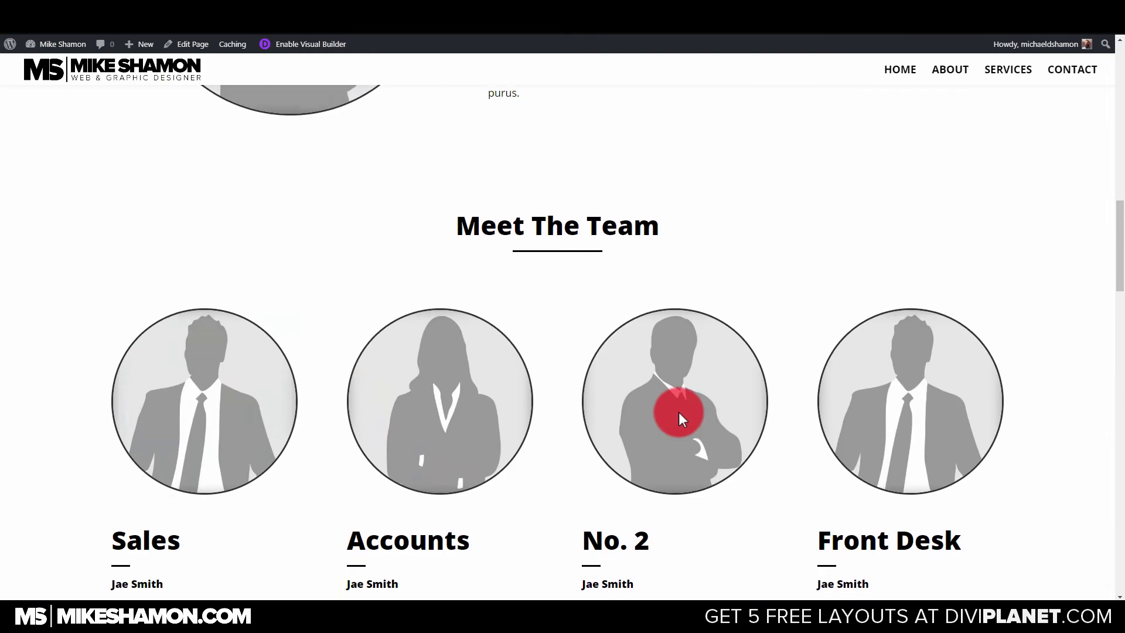
pyautogui.scroll(3, 679, 410)
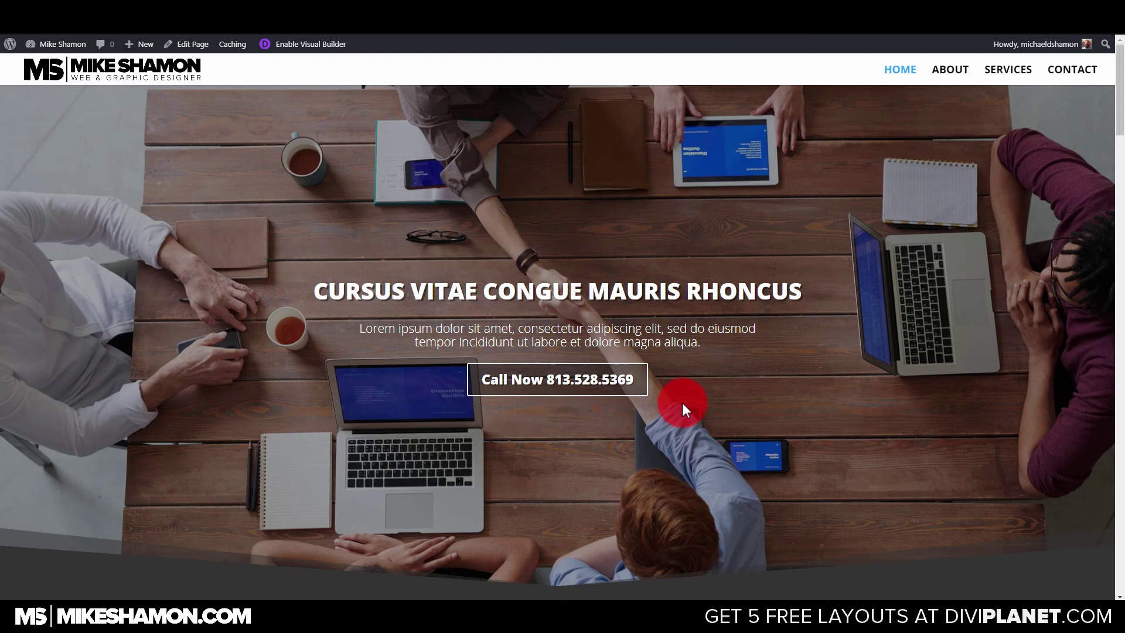